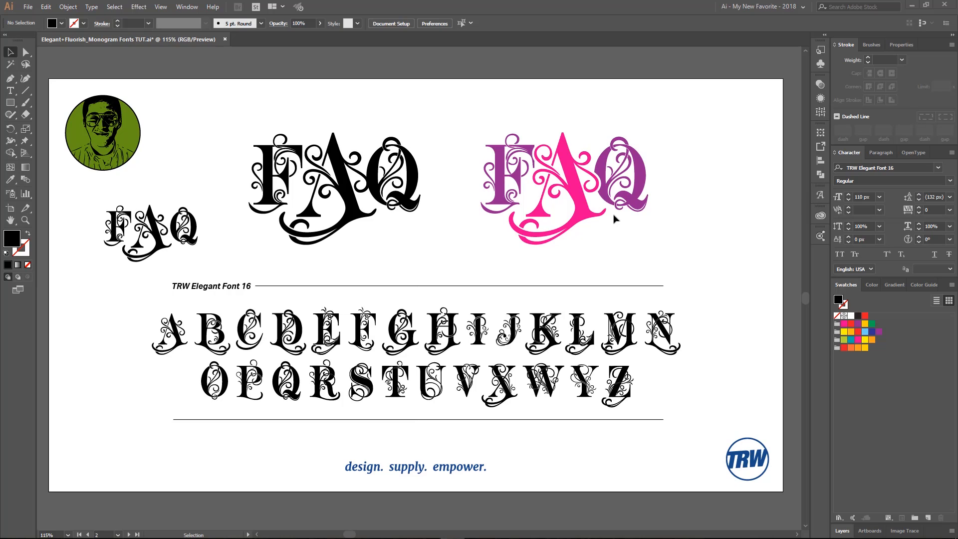
# Isolate the pink and purple FAQ monogram group and inspect its paths in outline view
pyautogui.scroll(2, 602, 159)
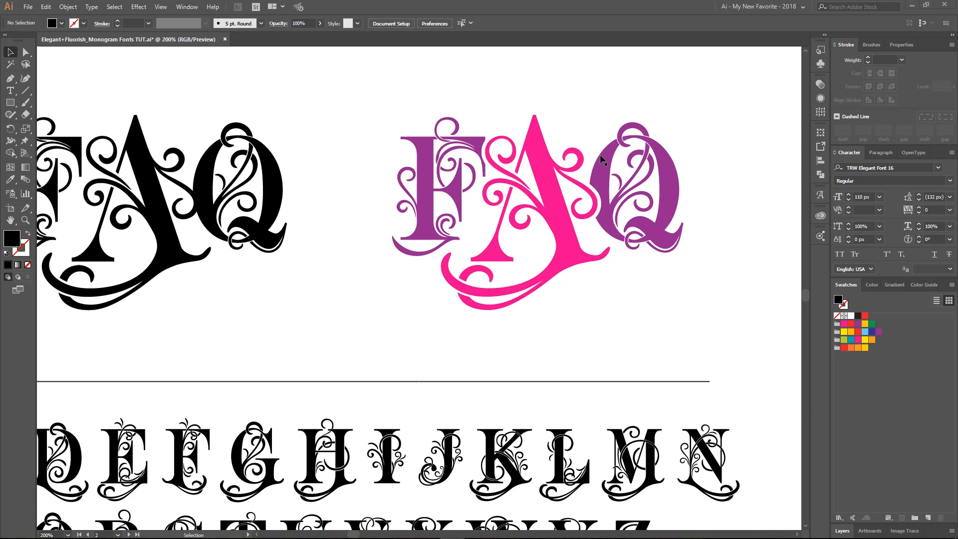
pyautogui.click(552, 201)
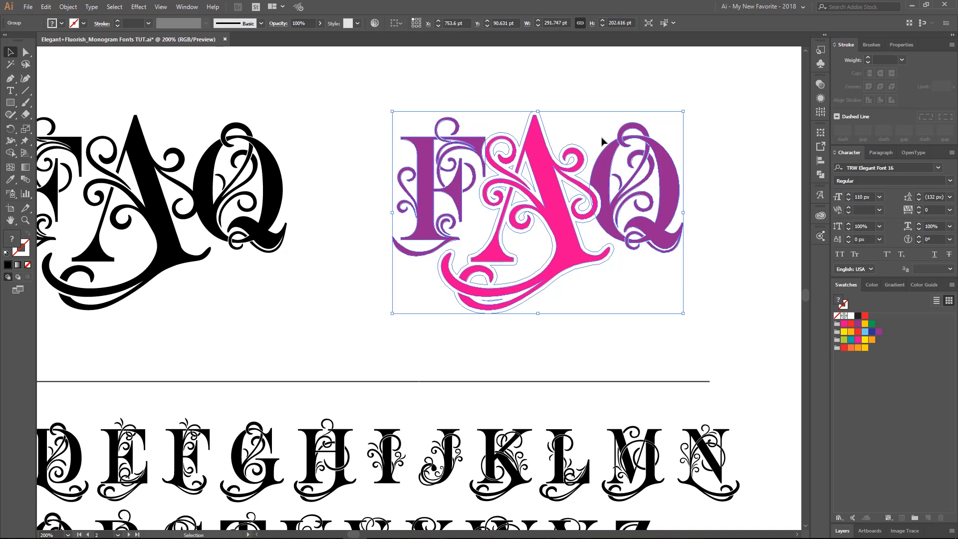
pyautogui.click(648, 23)
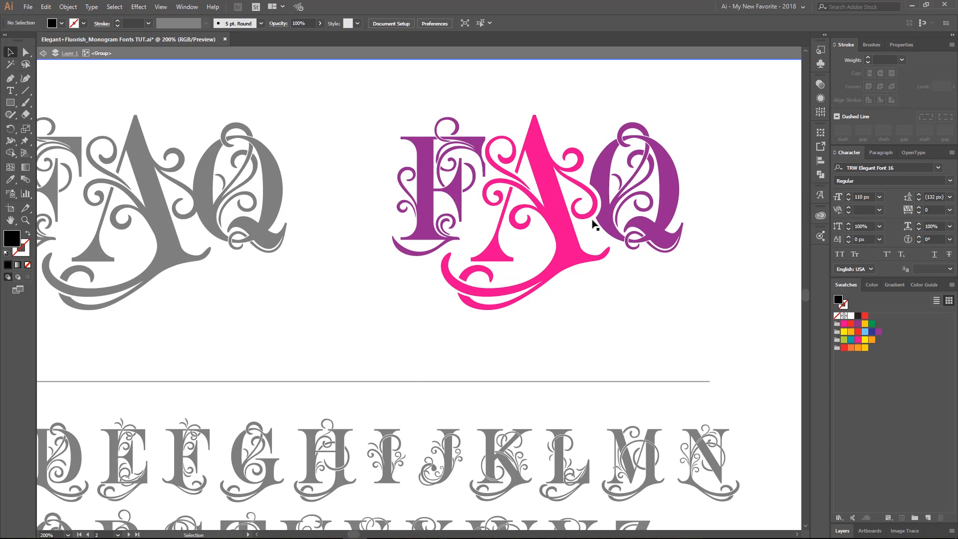
pyautogui.hotkey('ctrl', 'y')
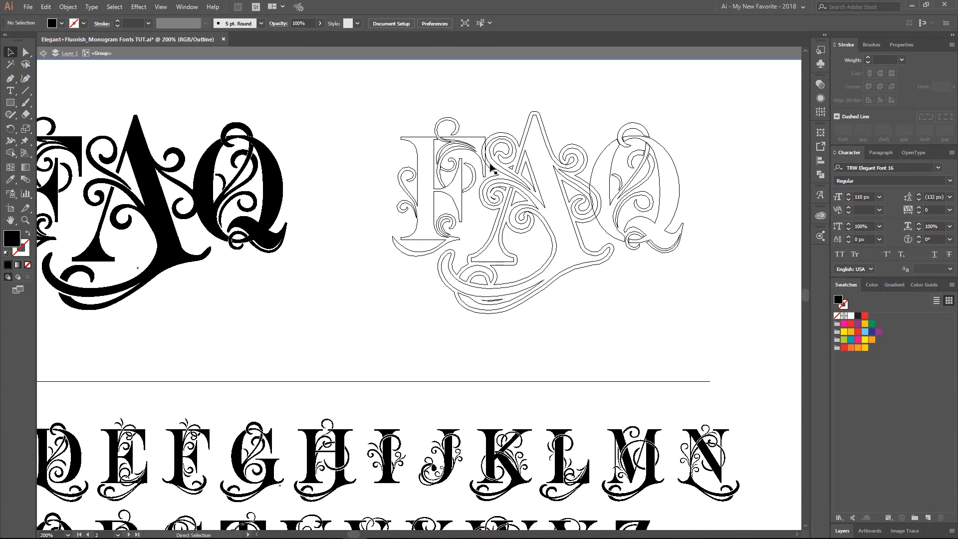
pyautogui.hotkey('ctrl', 'y')
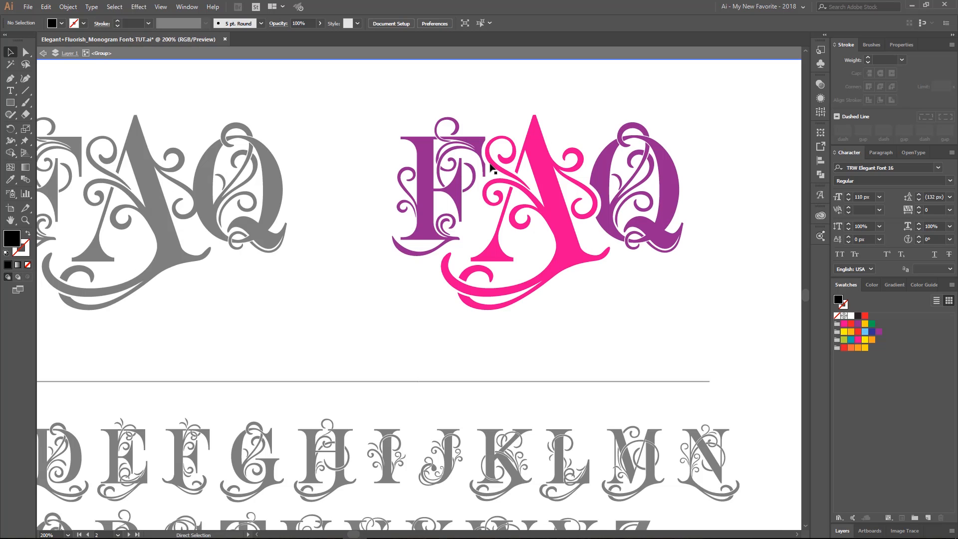
# Copy the white offset shape behind the pink A to the clipboard, keeping it selected
pyautogui.click(589, 224)
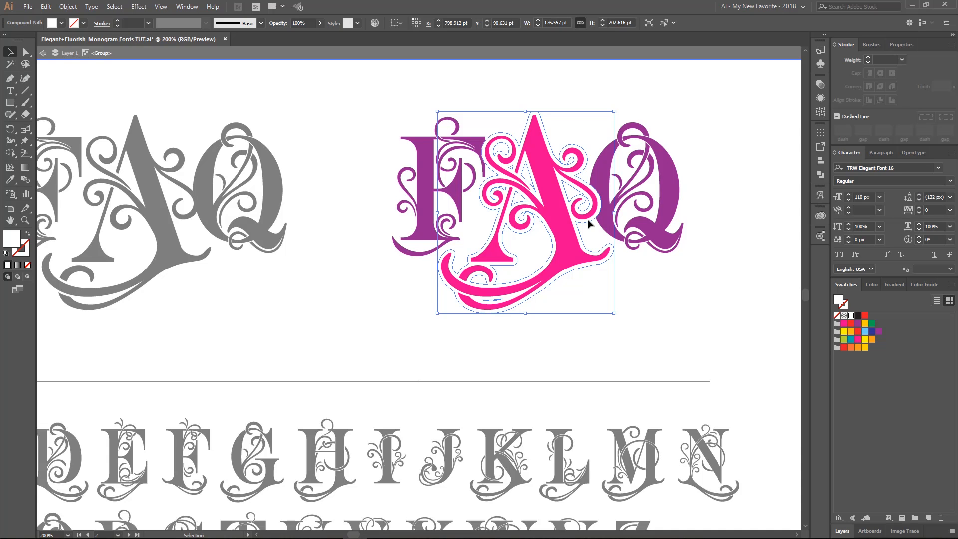
pyautogui.hotkey('ctrl', 'c')
pyautogui.press('a')
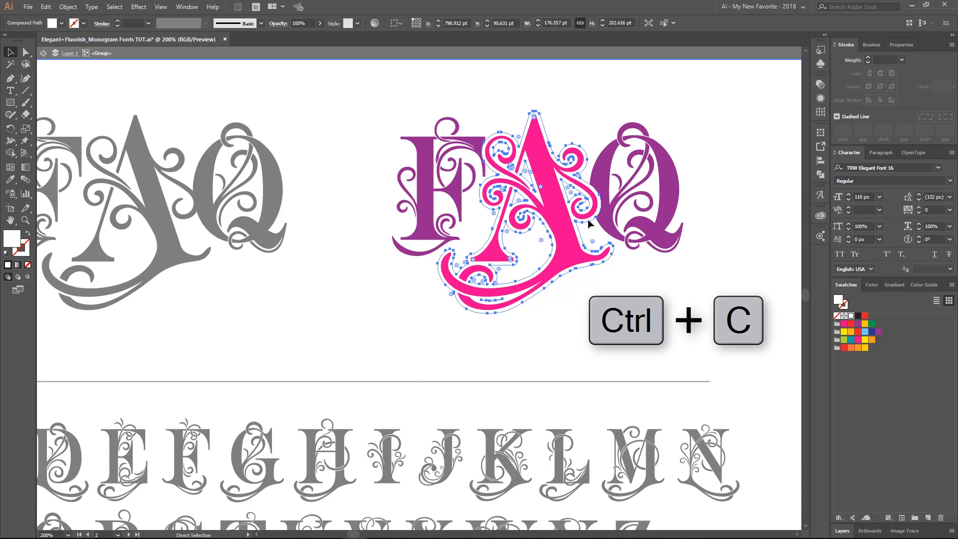
pyautogui.press('v')
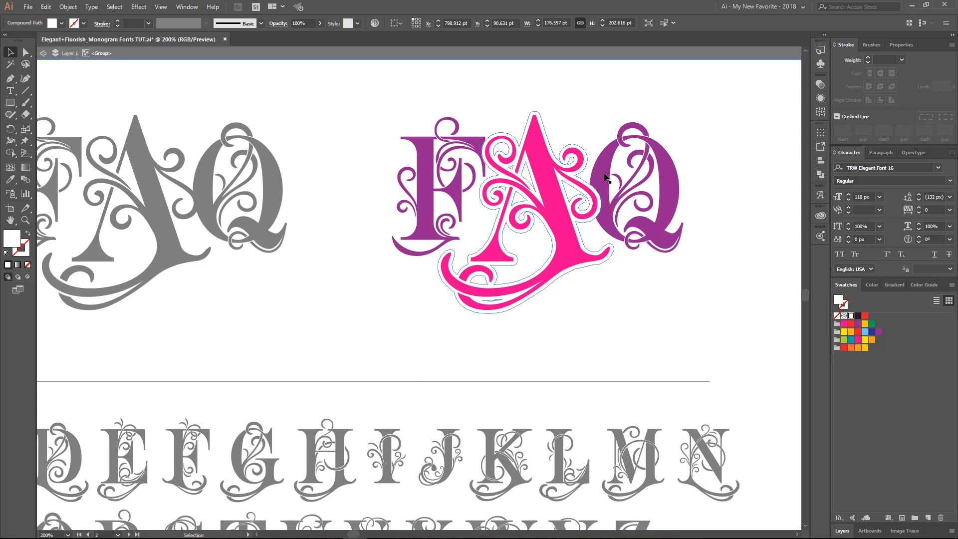
# Subtract the white offset shape from the purple Q with Pathfinder's Minus Front and check the cut in outline view
pyautogui.hotkey('shift', 'q')
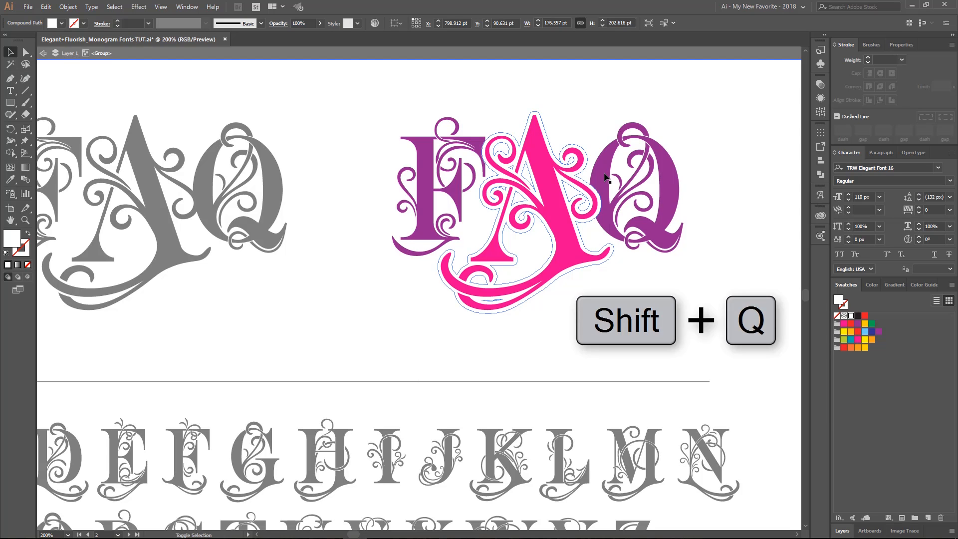
pyautogui.keyDown('shift'); pyautogui.click(605, 177); pyautogui.keyUp('shift')
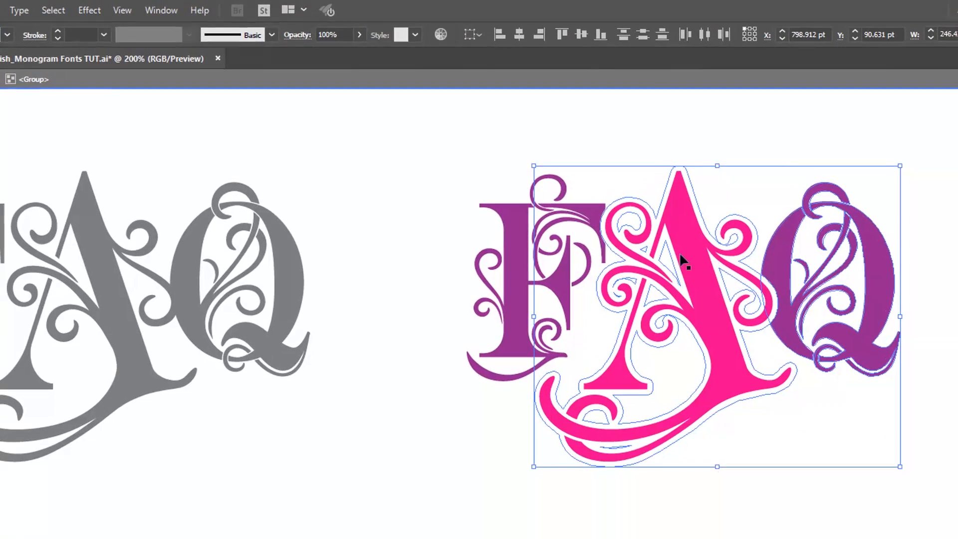
pyautogui.click(160, 10)
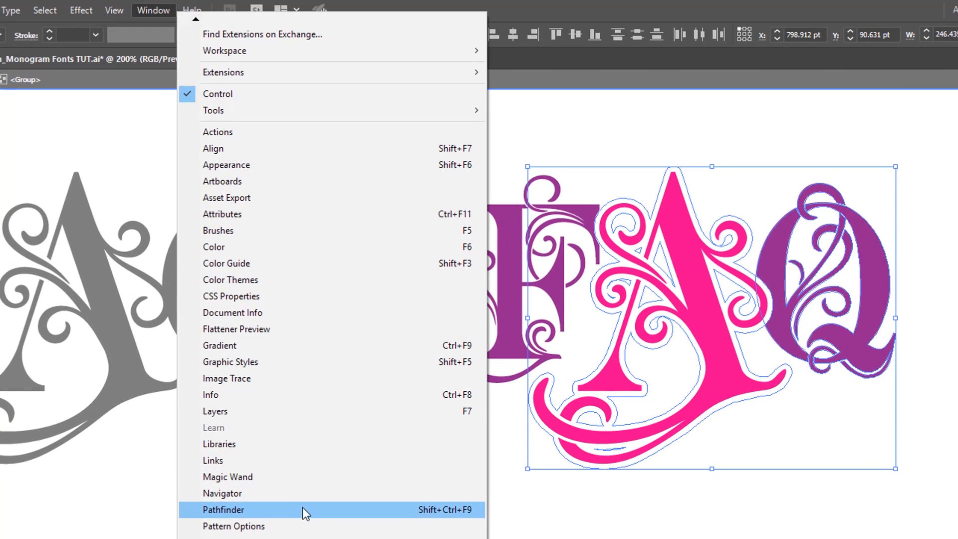
pyautogui.click(307, 510)
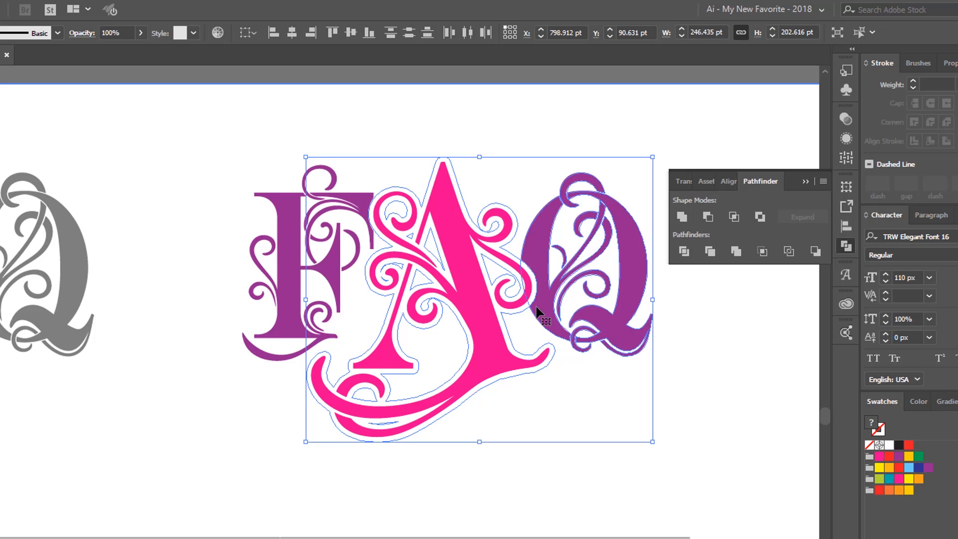
pyautogui.click(710, 217)
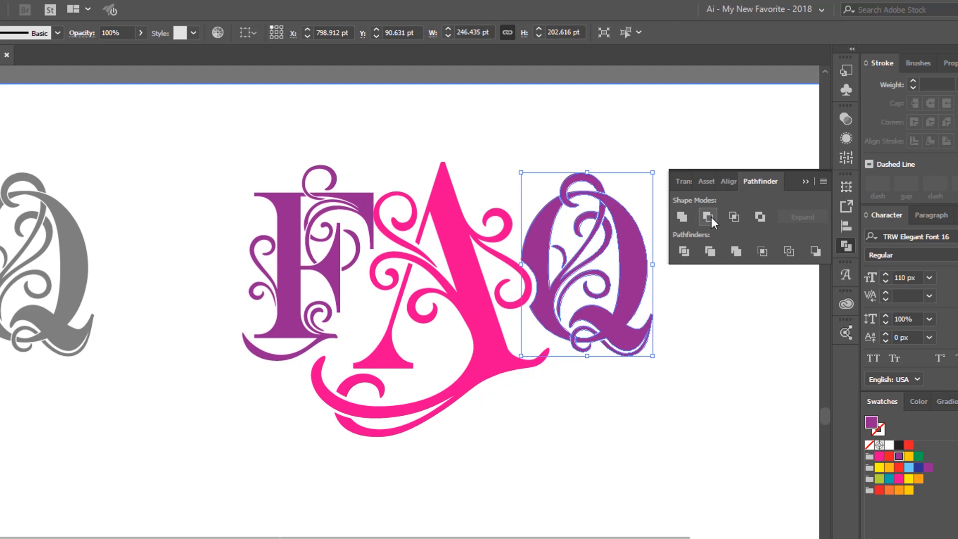
pyautogui.click(677, 318)
pyautogui.hotkey('ctrl', 'y')
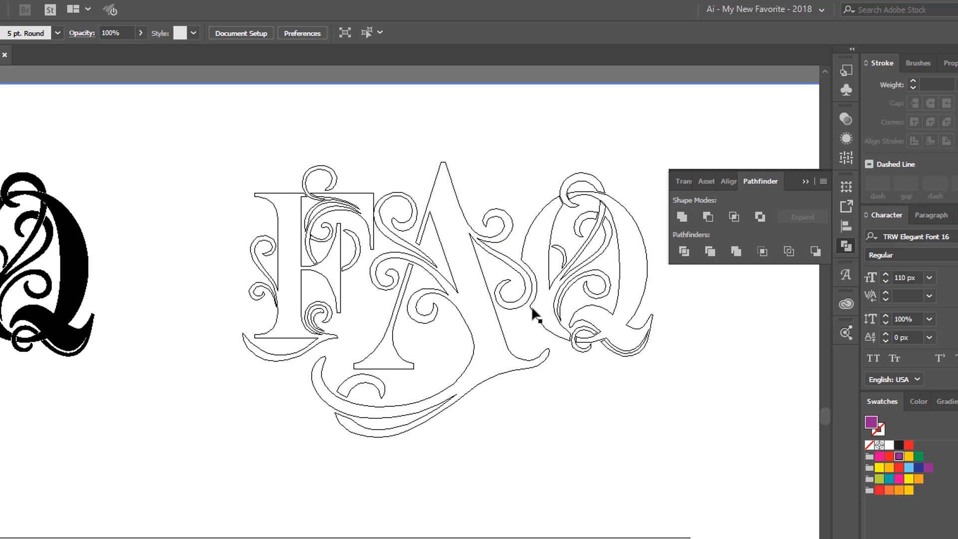
pyautogui.hotkey('ctrl', 'y')
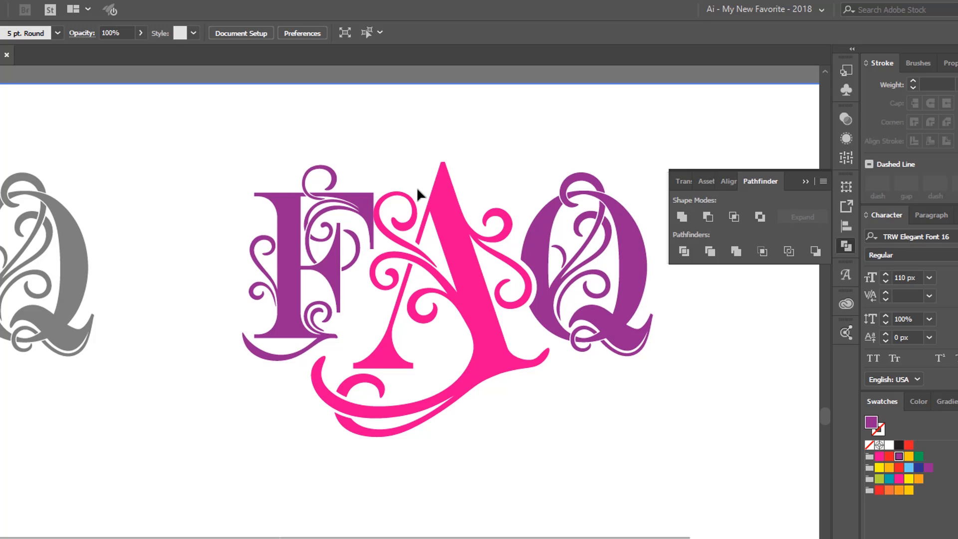
# Subtract a pasted-in-front copy of the offset shape from the purple F with Minus Front and check the paths in outline view
pyautogui.hotkey('ctrl', 'f')
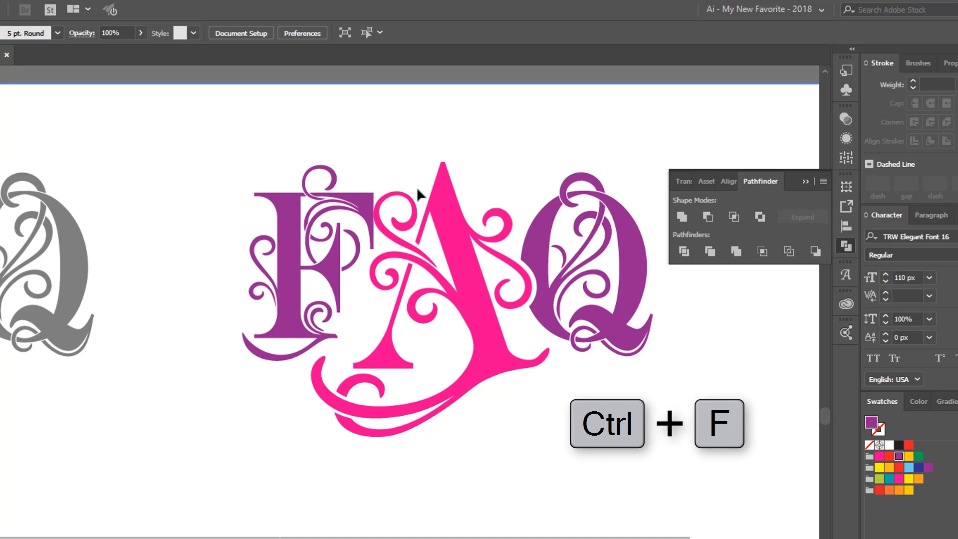
pyautogui.hotkey('ctrl', 'f')
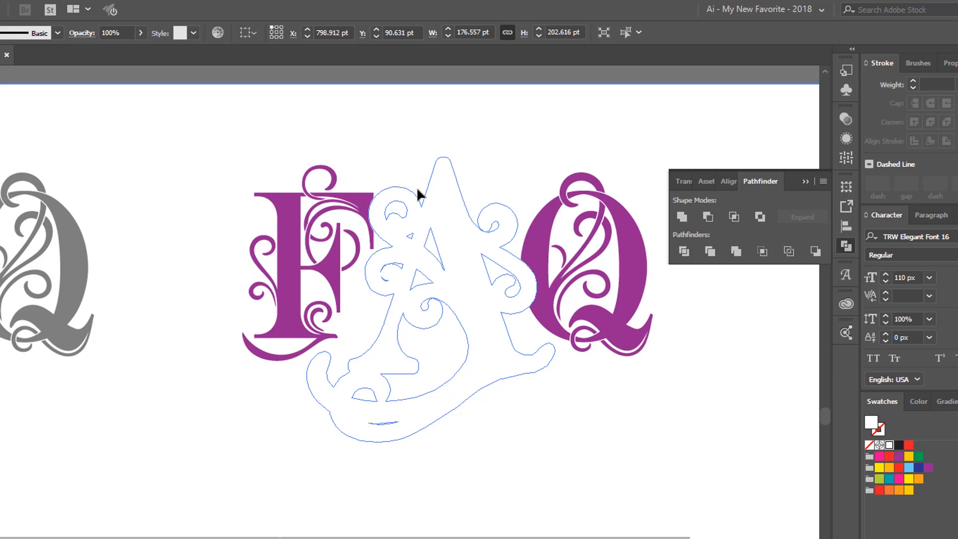
pyautogui.click(431, 210)
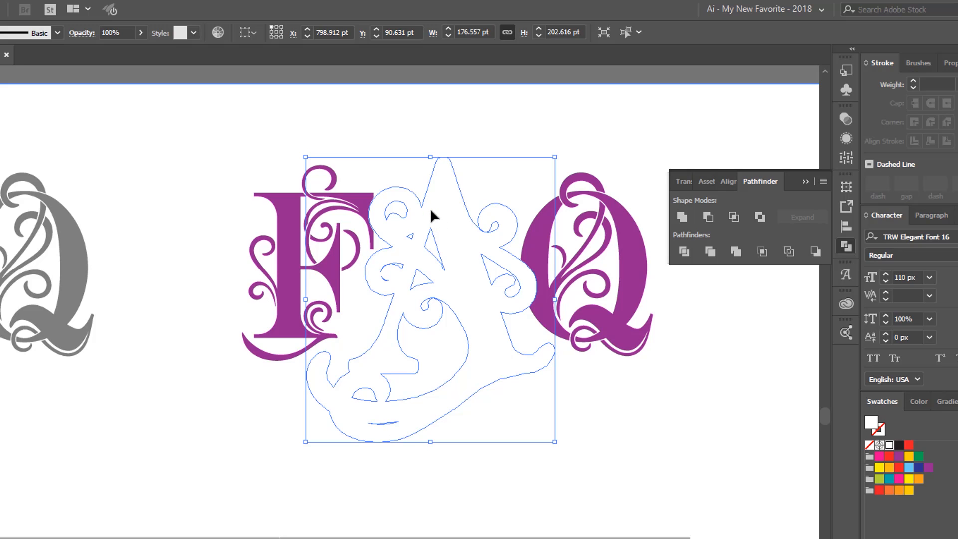
pyautogui.keyDown('shift'); pyautogui.click(360, 201); pyautogui.keyUp('shift')
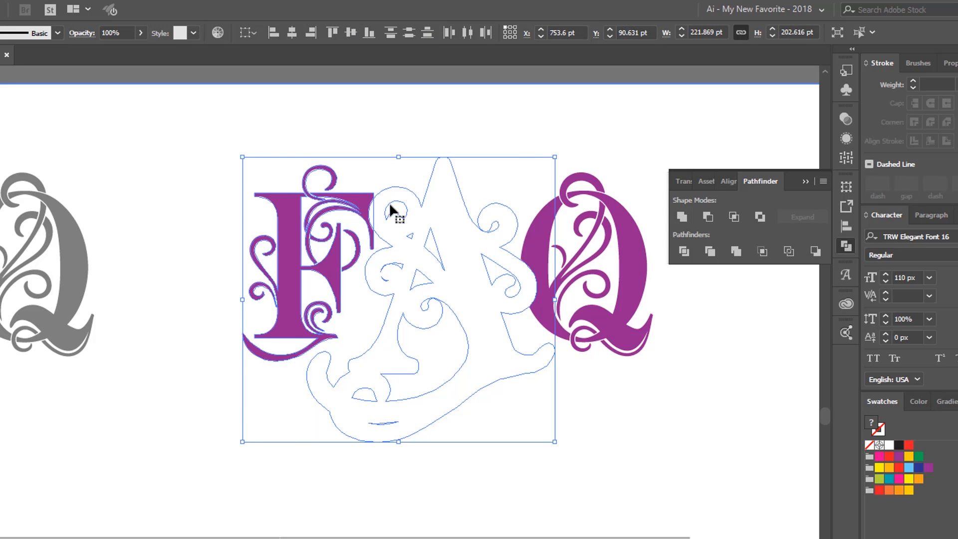
pyautogui.click(707, 218)
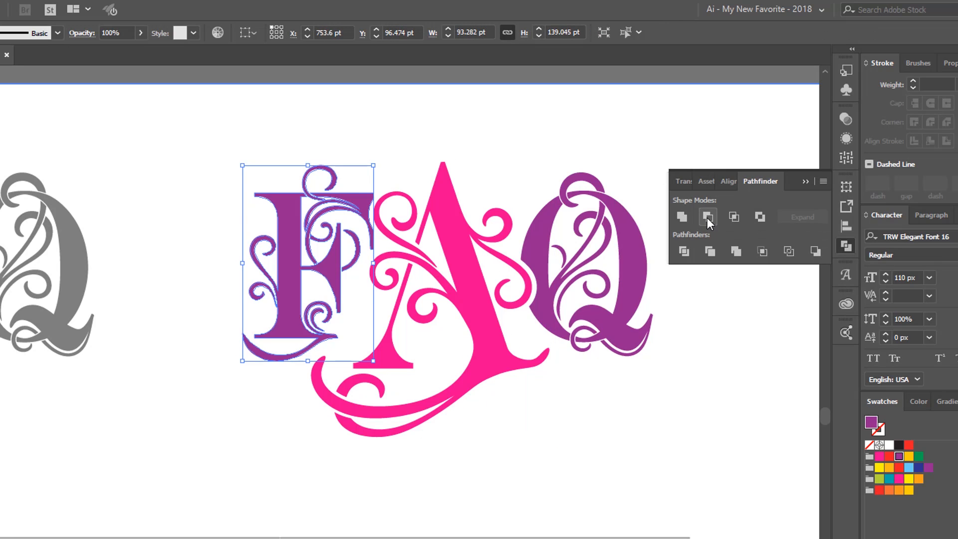
pyautogui.click(527, 403)
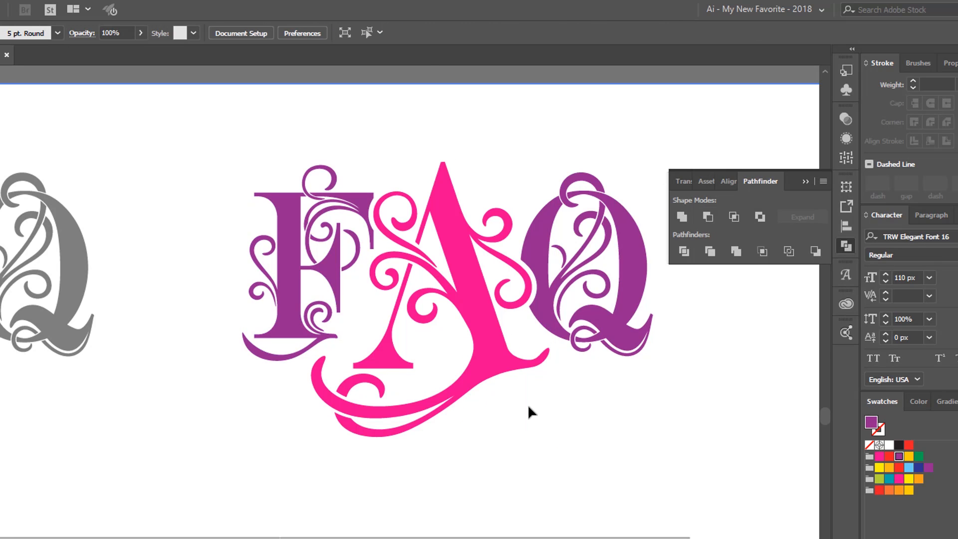
pyautogui.click(801, 183)
pyautogui.hotkey('ctrl', 'y')
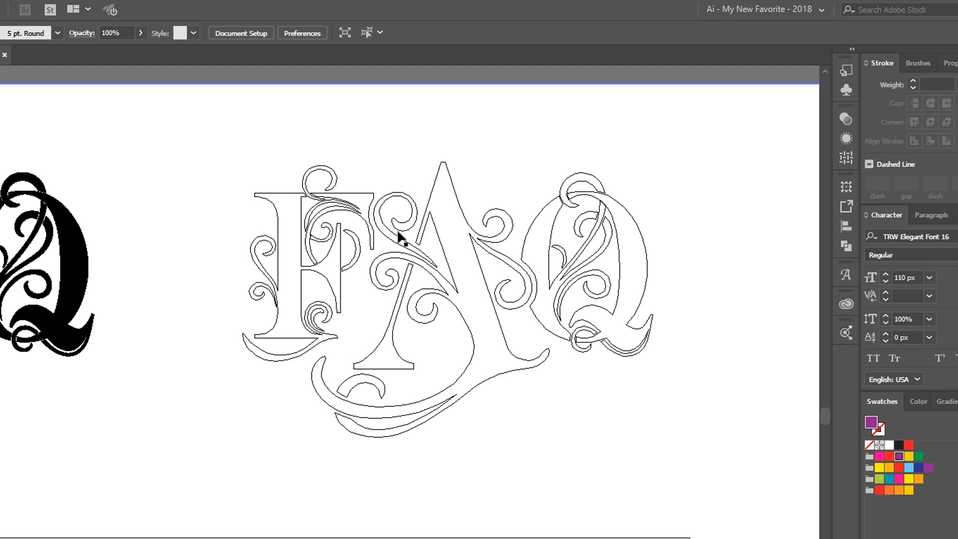
pyautogui.hotkey('ctrl', 'y')
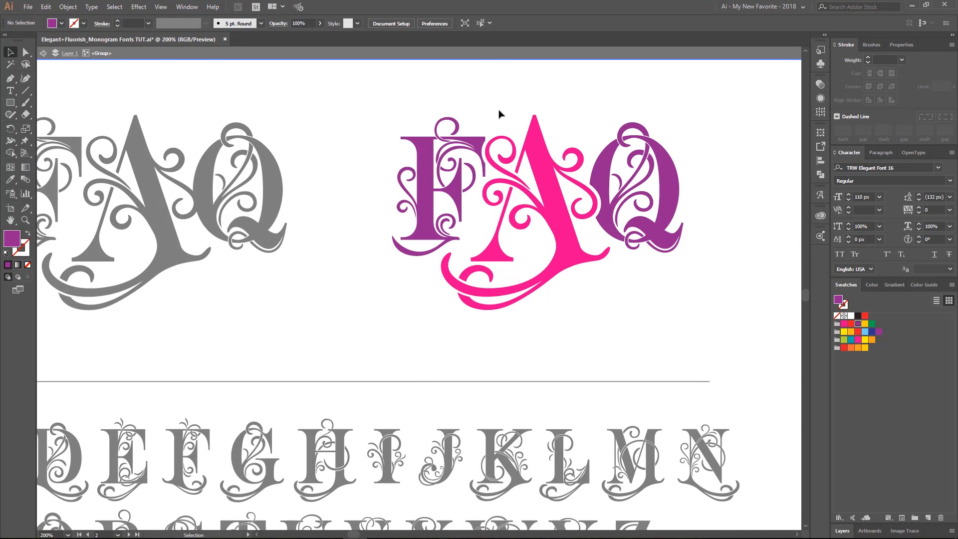
# Exit group isolation and add the whole pink and purple FAQ monogram to Asset Export
pyautogui.doubleClick(499, 111)
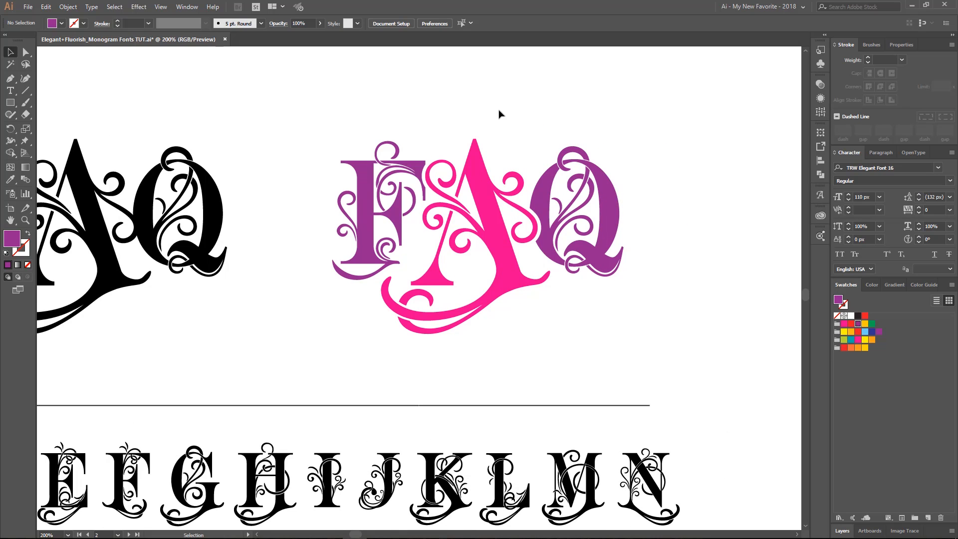
pyautogui.moveTo(493, 226)
pyautogui.mouseDown()
pyautogui.moveTo(429, 166)
pyautogui.moveTo(475, 220)
pyautogui.mouseUp()
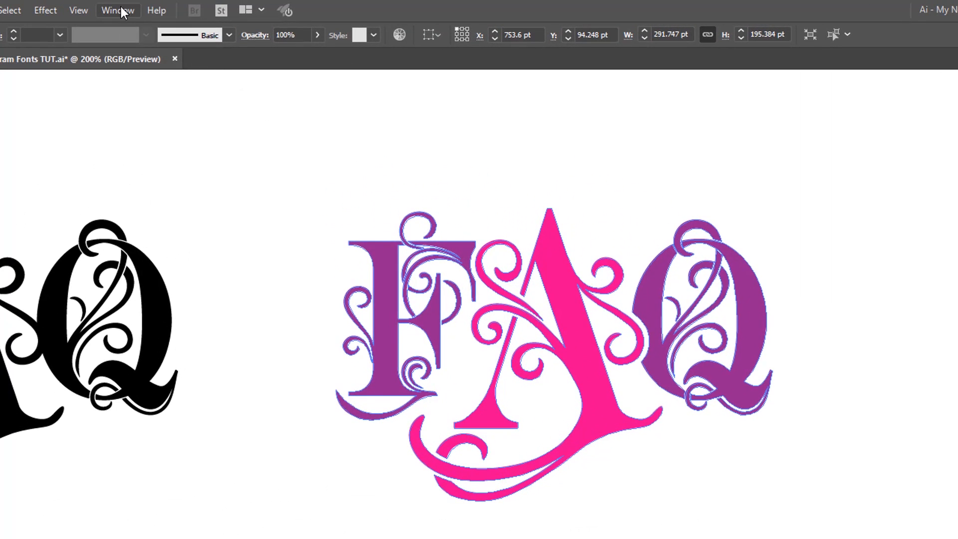
pyautogui.click(187, 6)
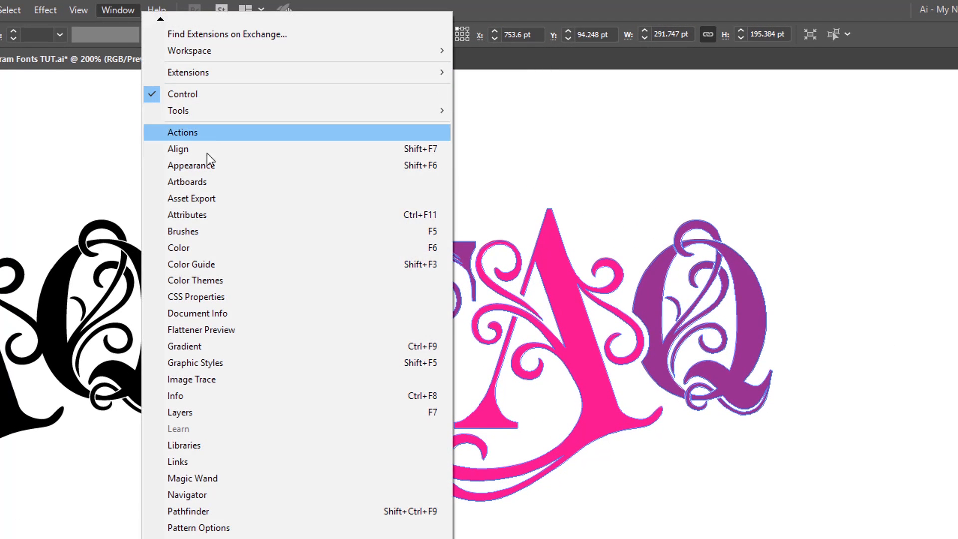
pyautogui.click(245, 199)
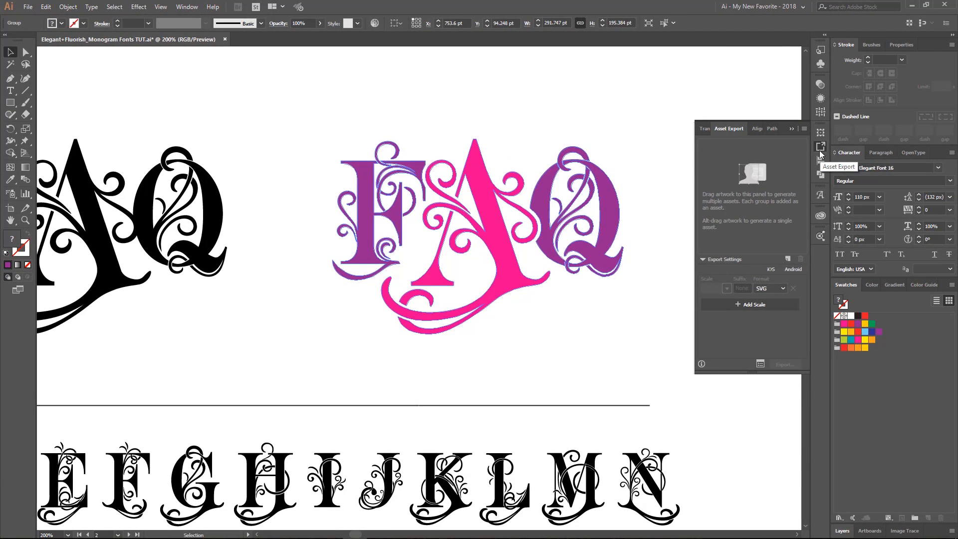
pyautogui.click(495, 223)
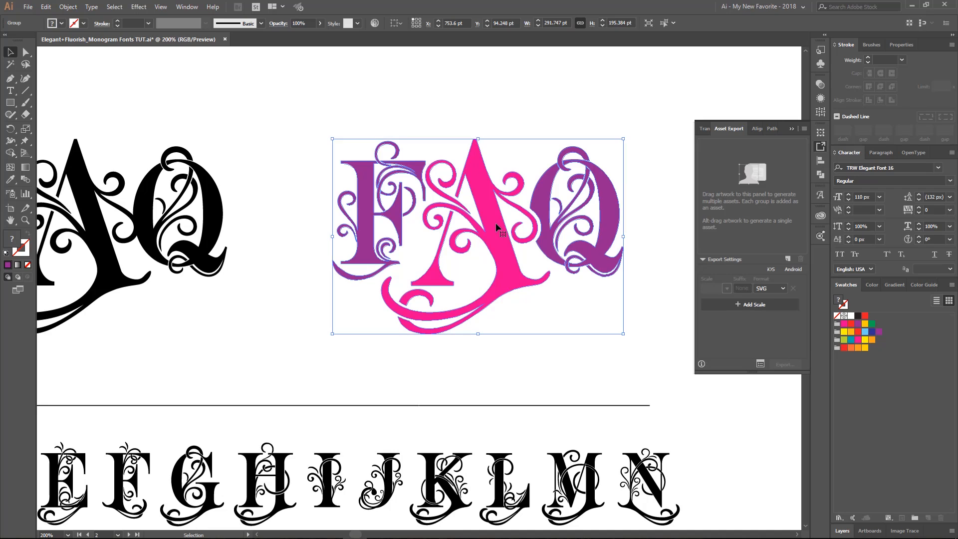
pyautogui.moveTo(496, 239); pyautogui.dragTo(742, 190)
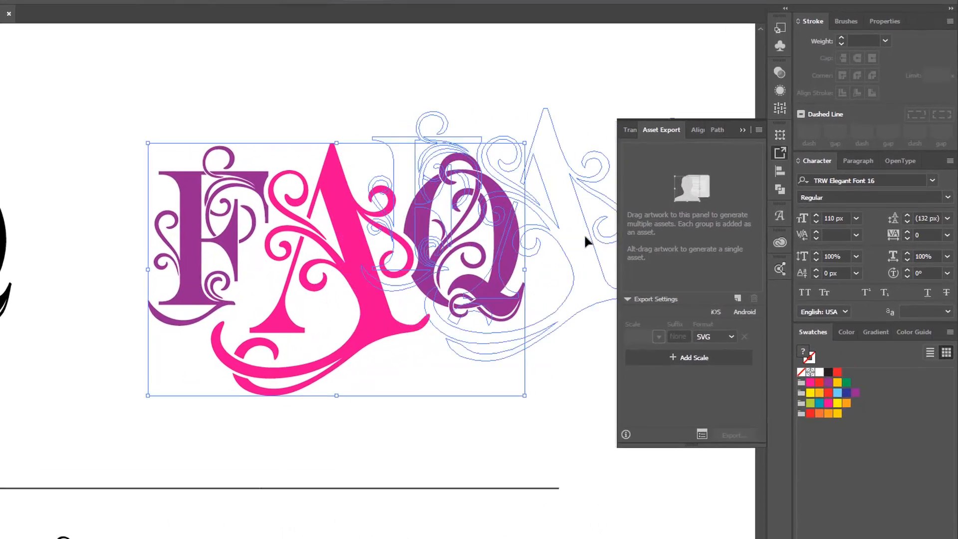
pyautogui.moveTo(660, 215); pyautogui.dragTo(679, 223)
pyautogui.click(561, 235)
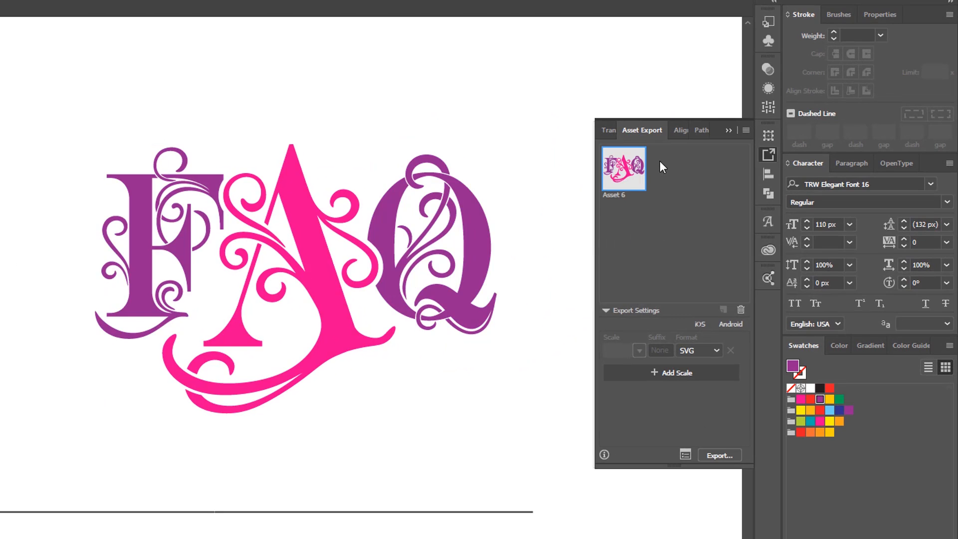
# Rename the collected export asset as "FAQ - Monogram" and leave it selected
pyautogui.doubleClick(609, 194)
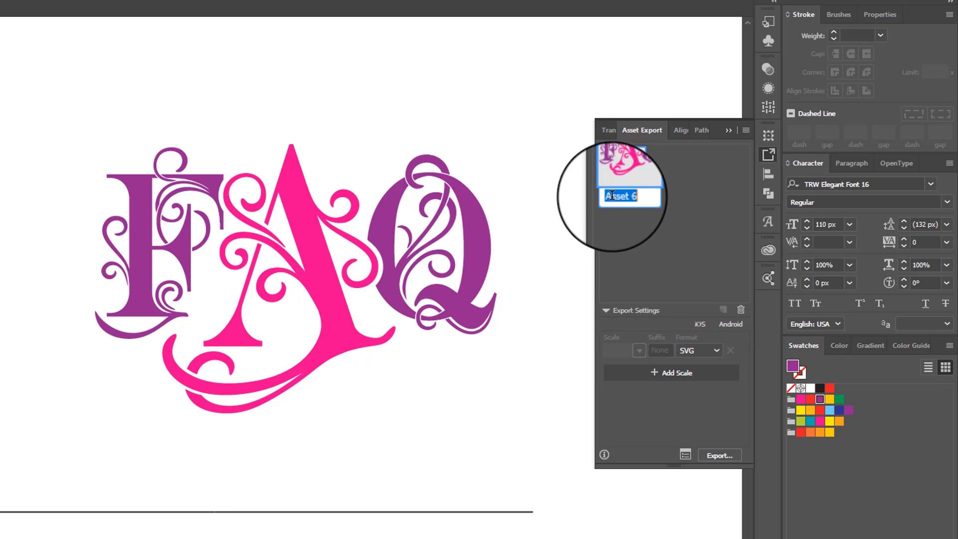
pyautogui.write('FA')
pyautogui.write('Q -')
pyautogui.write(' Monogram')
pyautogui.click(708, 196)
pyautogui.click(622, 173)
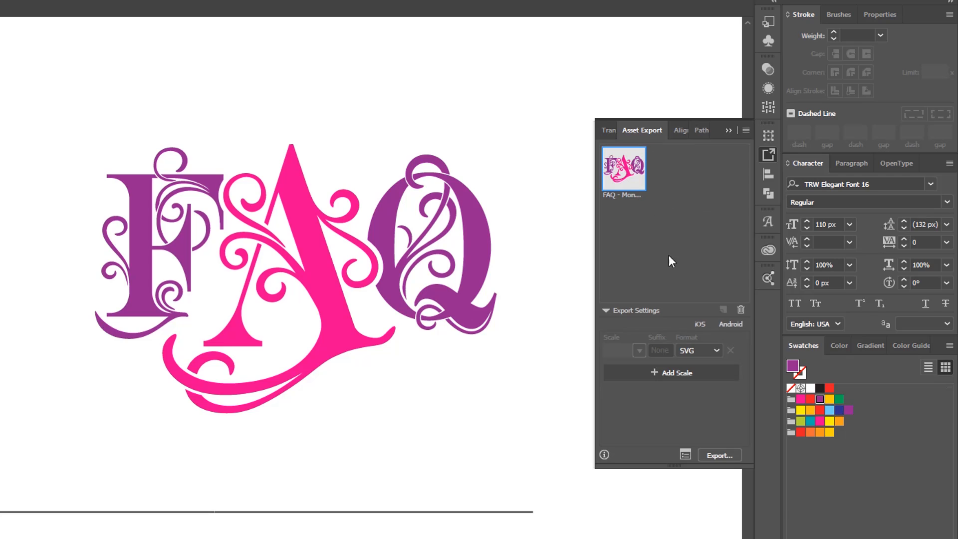
# Export the FAQ - Monogram asset in SVG format to the Monogram Font Assets folder
pyautogui.click(712, 351)
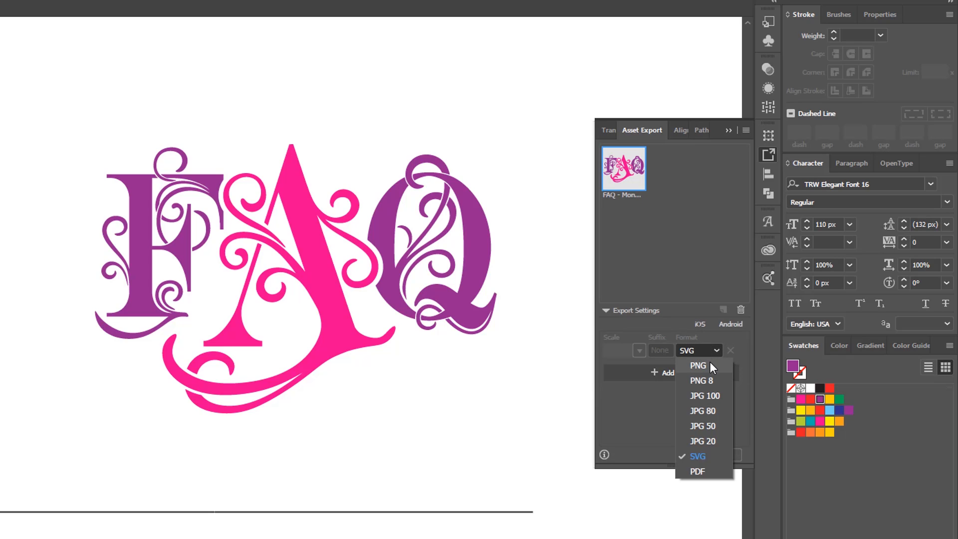
pyautogui.click(712, 456)
pyautogui.click(715, 454)
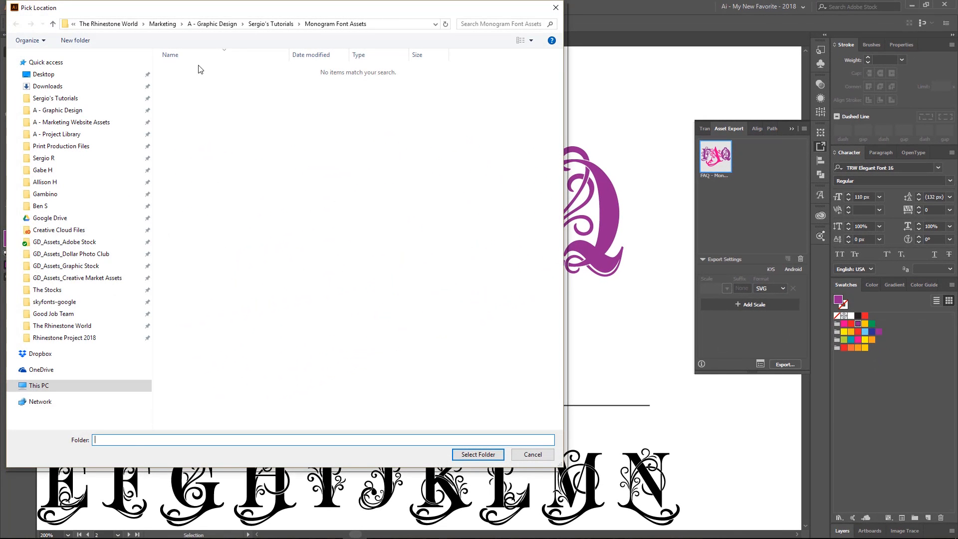
pyautogui.click(54, 98)
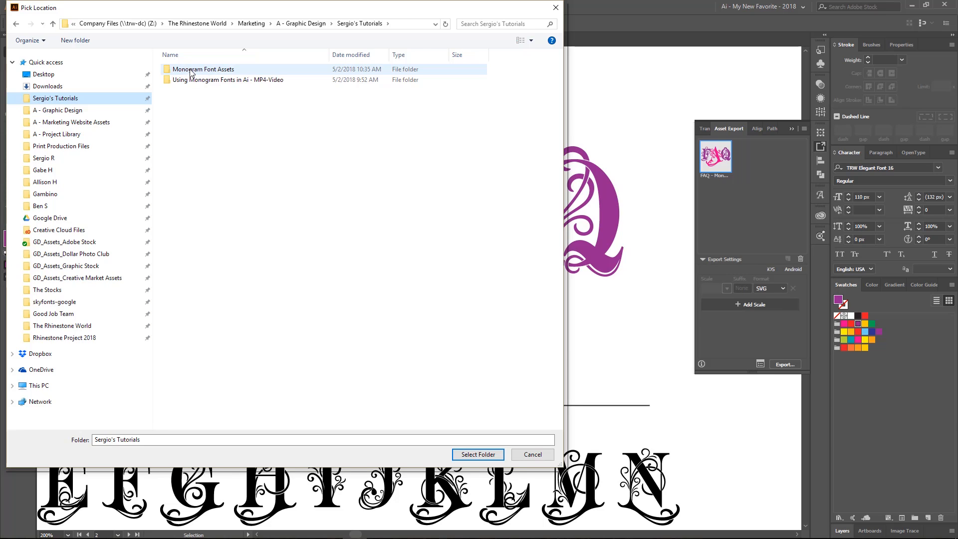
pyautogui.doubleClick(208, 71)
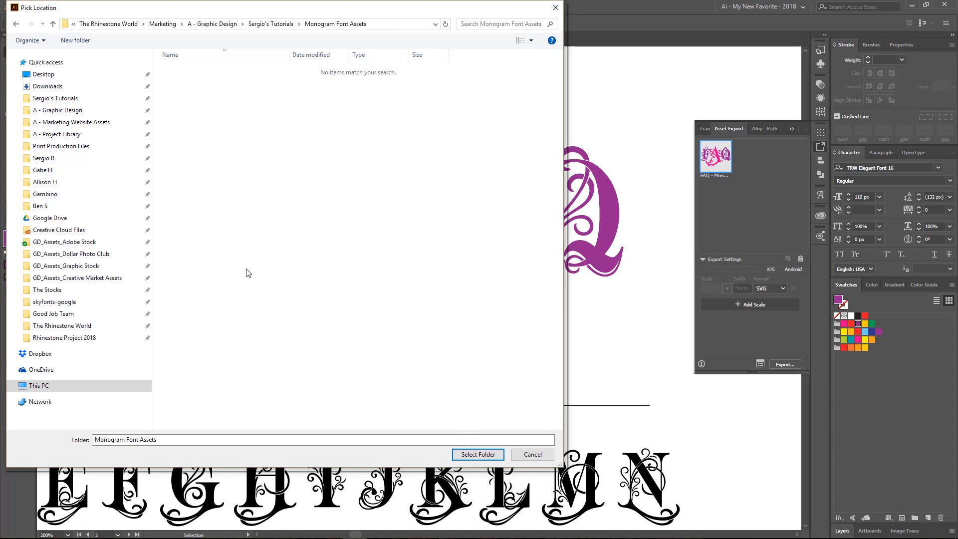
pyautogui.click(482, 455)
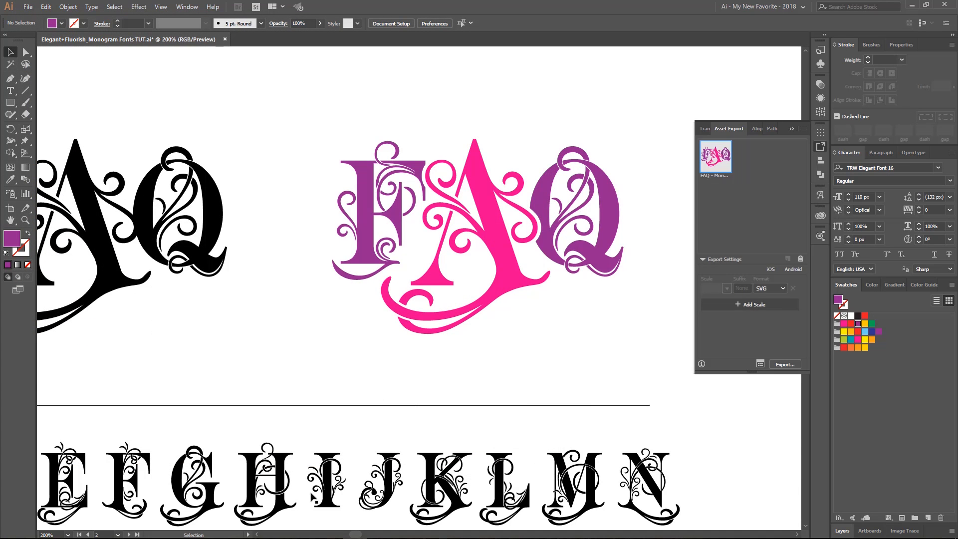
# Switch to File Explorer and open the exported FAQ - Monogram SVG file from the Monogram Font Assets folder in Illustrator
pyautogui.click(258, 532)
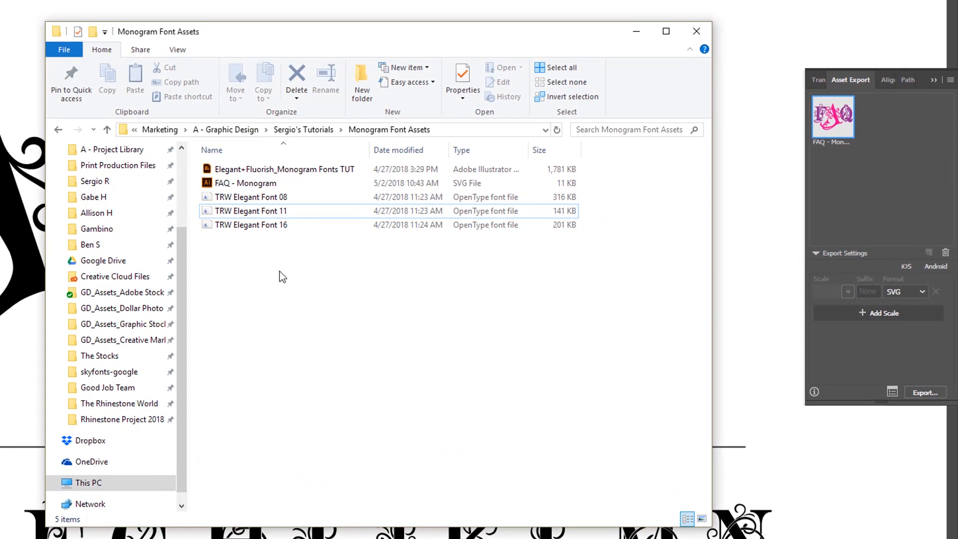
pyautogui.click(276, 229)
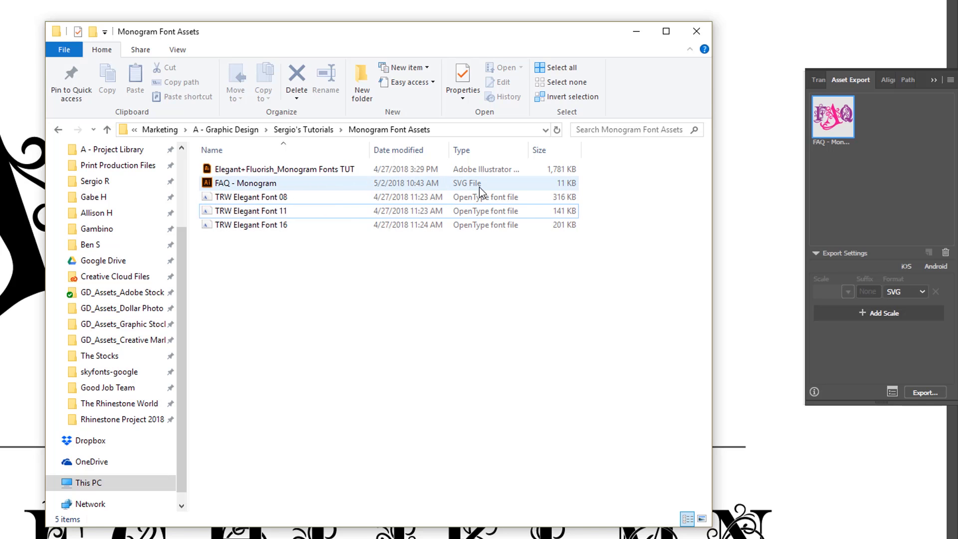
pyautogui.doubleClick(295, 183)
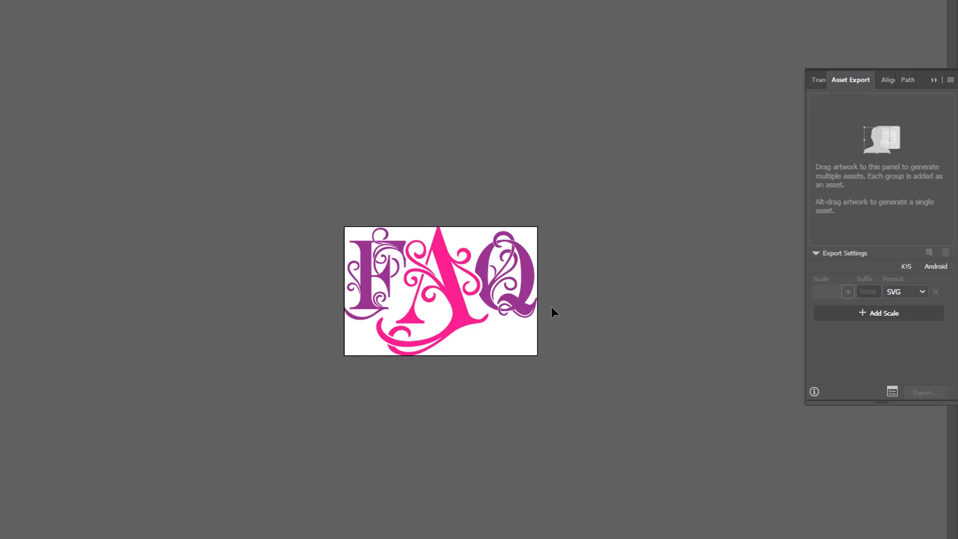
# Inspect the paths of the opened SVG monogram in outline view and return to the colour preview
pyautogui.hotkey('ctrl', 'y')
pyautogui.scroll(1, 439, 280)
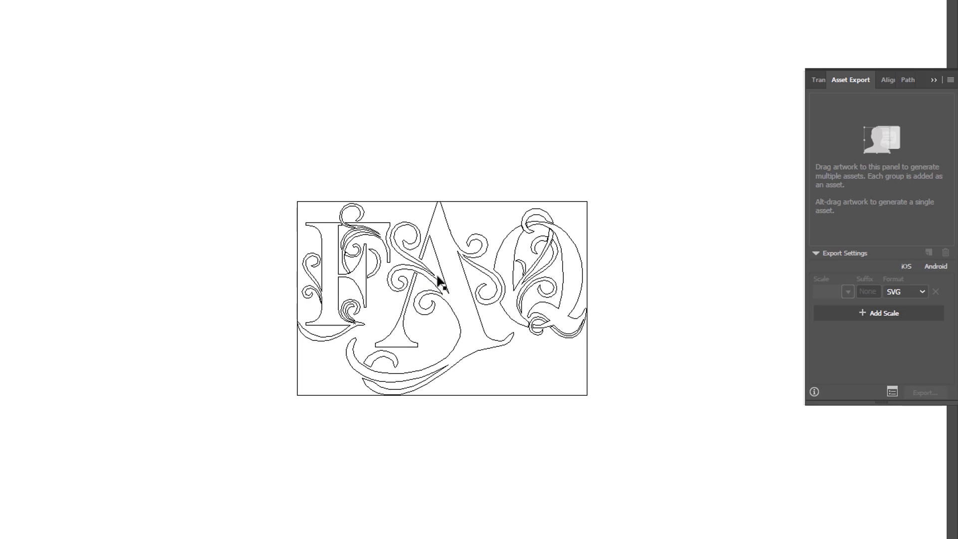
pyautogui.scroll(1, 437, 278)
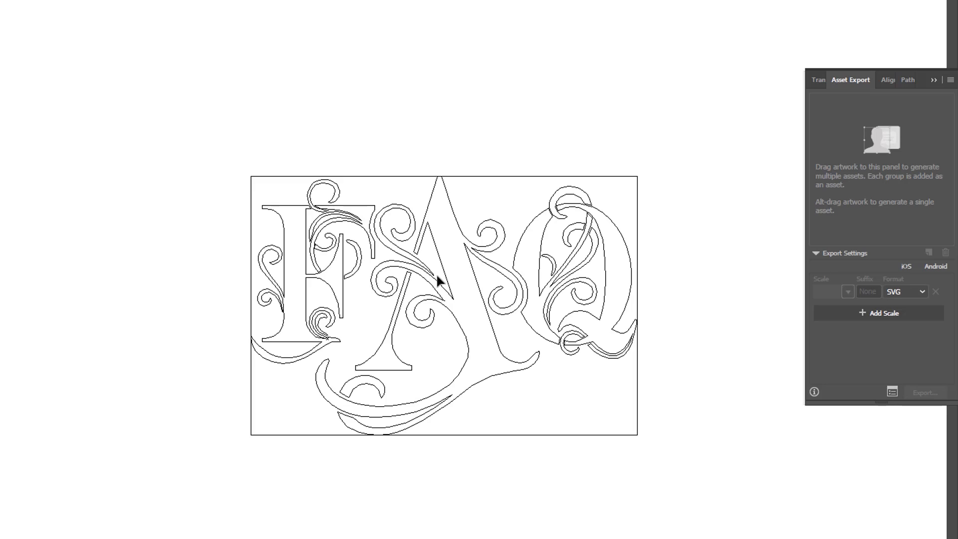
pyautogui.hotkey('ctrl', 'y')
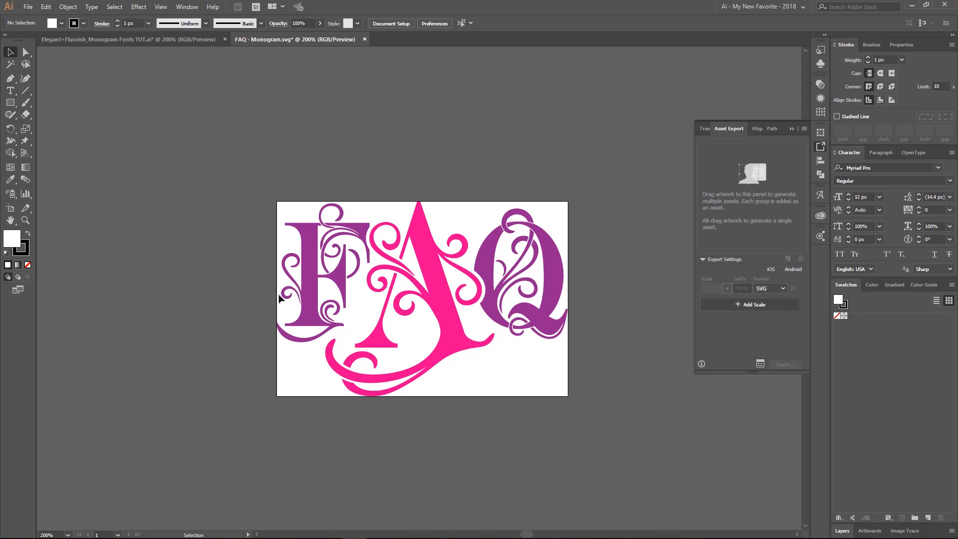
# Save the opened monogram as an Illustrator EPS file named FAQ - Monogram in the Monogram Font Assets folder, accepting the EPS options
pyautogui.click(28, 6)
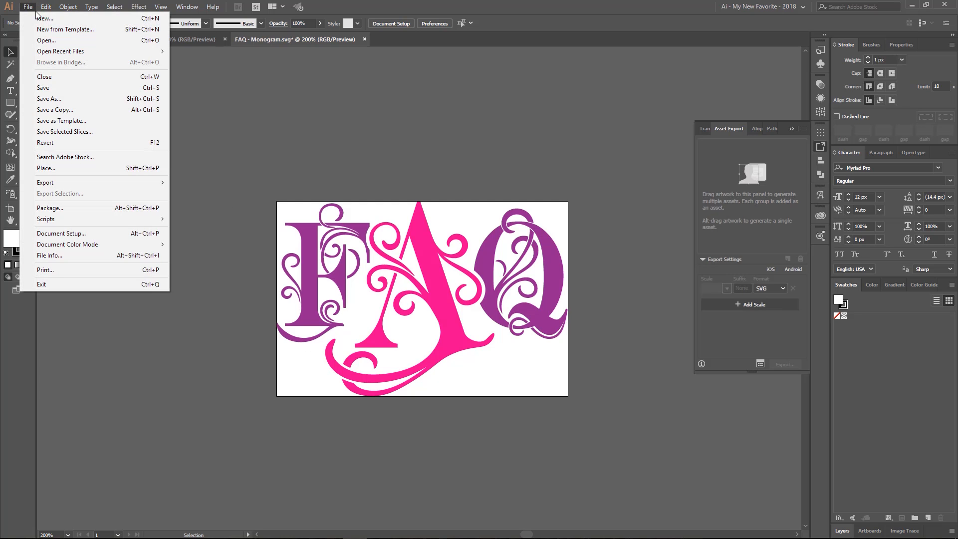
pyautogui.click(90, 101)
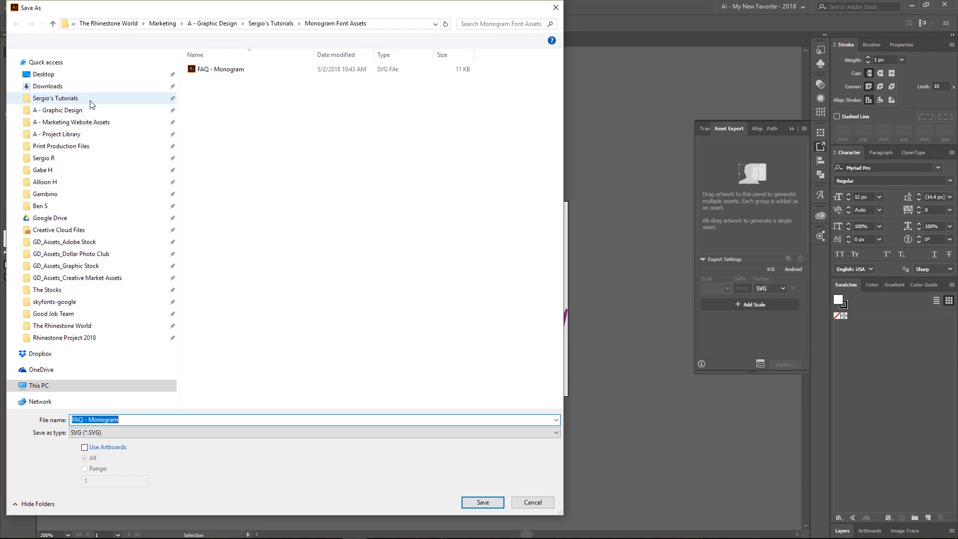
pyautogui.click(135, 432)
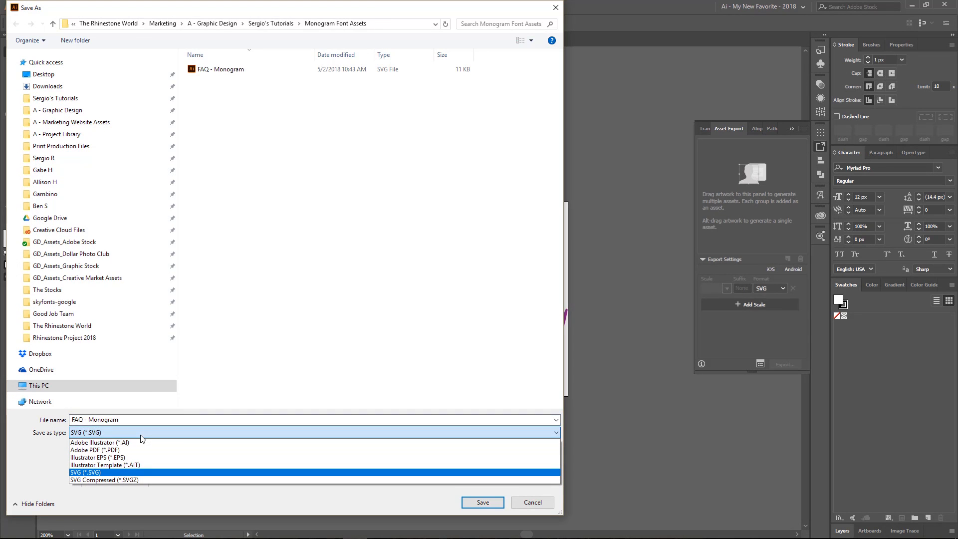
pyautogui.click(134, 457)
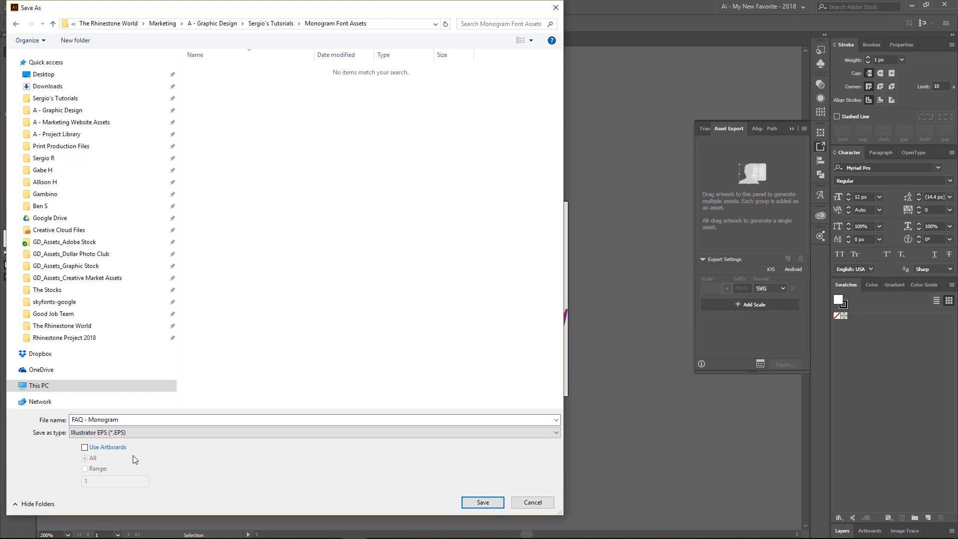
pyautogui.click(482, 502)
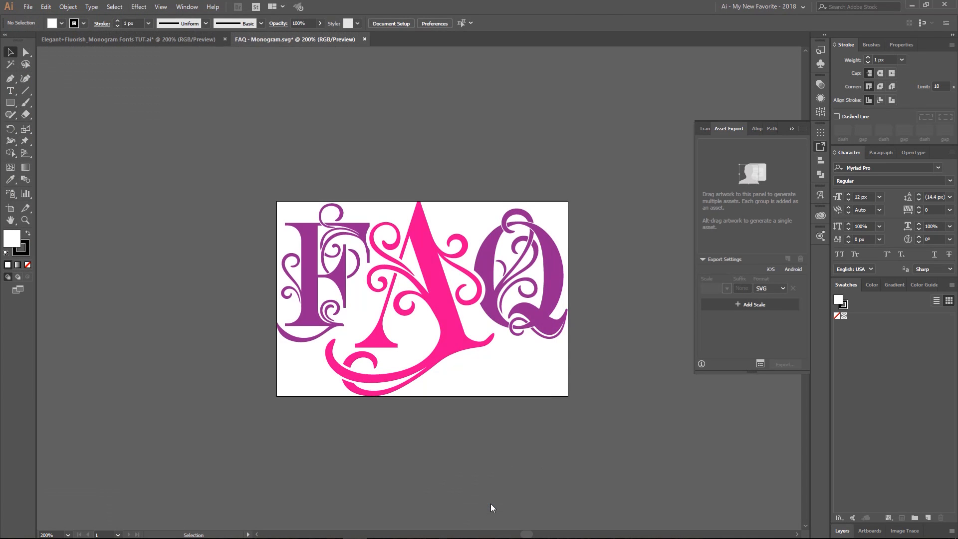
pyautogui.click(527, 403)
# Check the saved EPS and SVG files in the Monogram Font Assets folder in File Explorer and return to Illustrator
pyautogui.moveTo(255, 527)
pyautogui.click(265, 501)
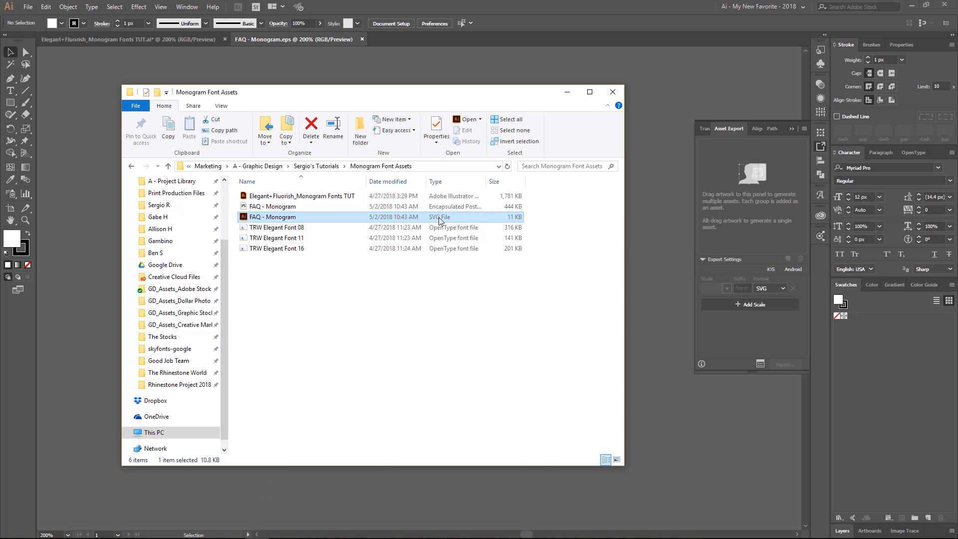
pyautogui.hotkey('alt', 'Tab')
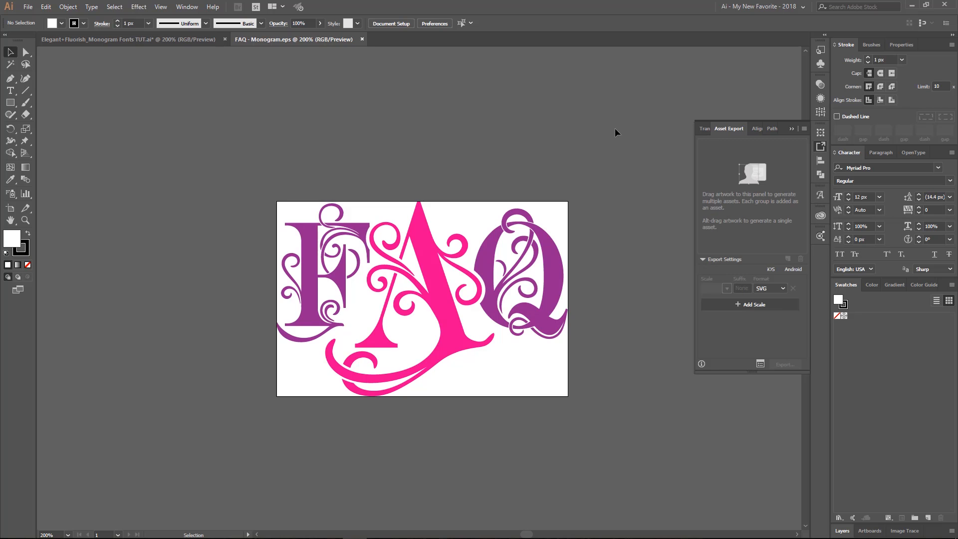